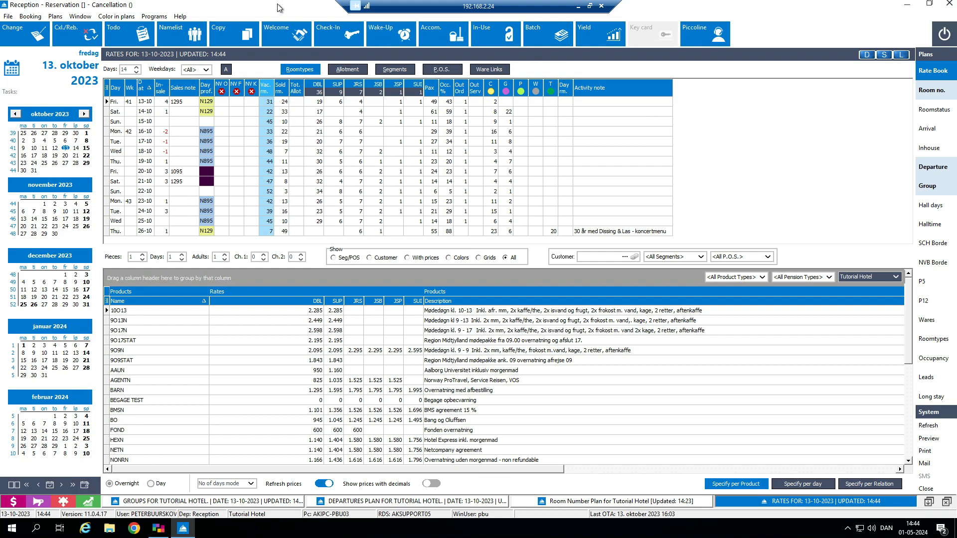
Step: Try the Light gray row color for the plans and set the color in plans to Dark gray
{"action": "left_click", "coordinate": [118, 14]}
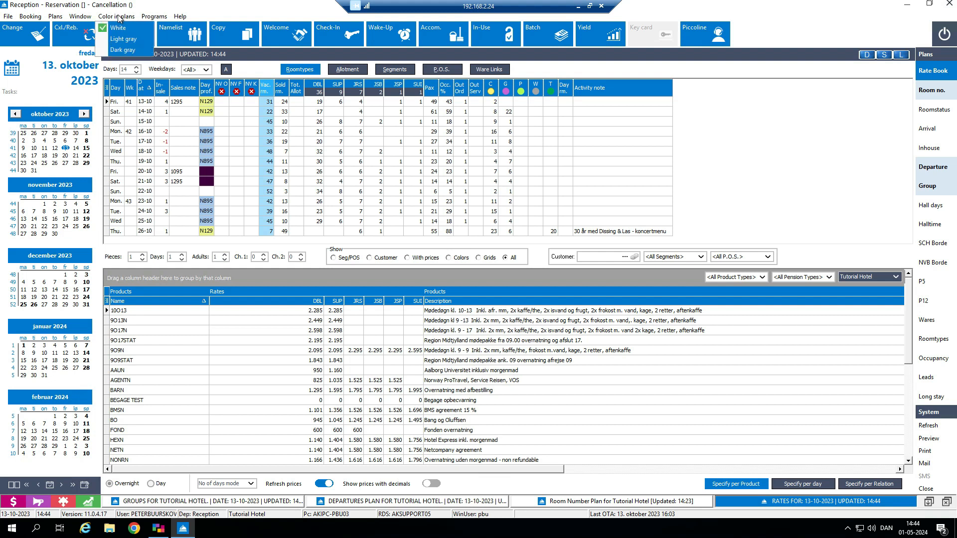
{"action": "left_click", "coordinate": [136, 37]}
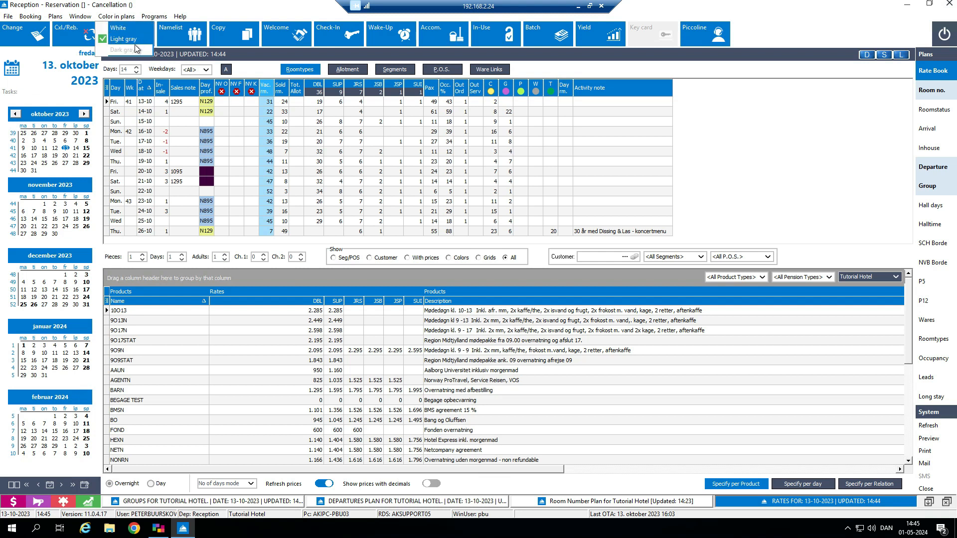
{"action": "left_click", "coordinate": [134, 54]}
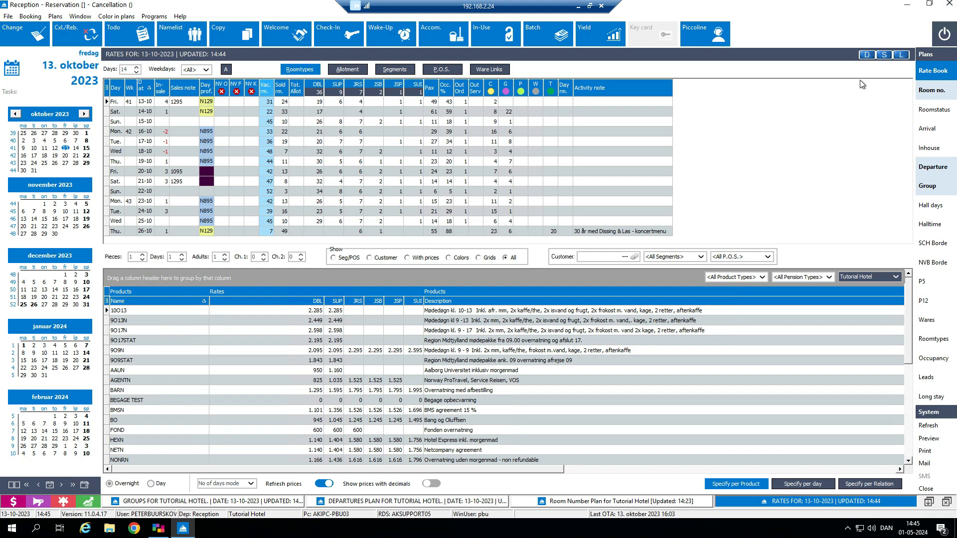
{"action": "left_click", "coordinate": [882, 55]}
{"action": "left_click", "coordinate": [930, 205]}
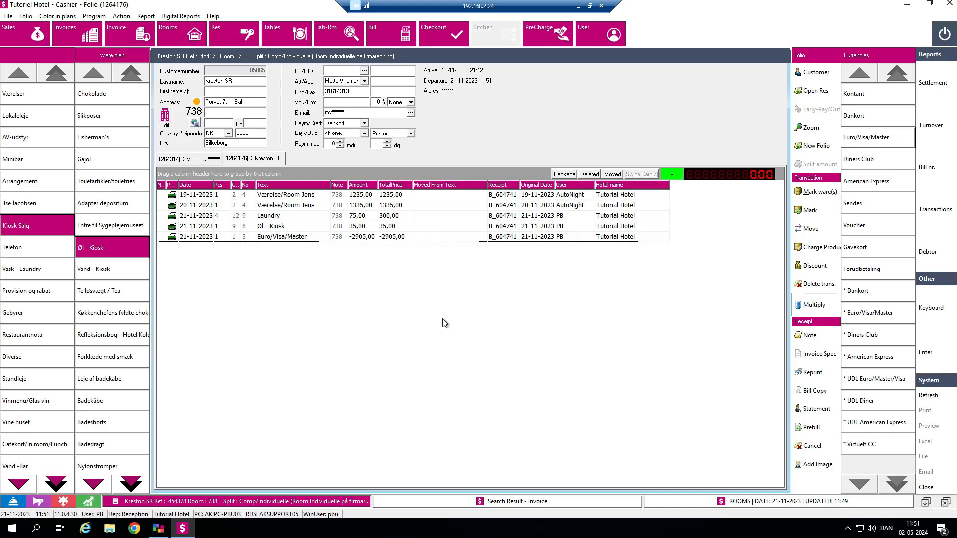
Step: Cancel the bill containing the -2905,00 Euro/Visa/Master payment, creating a credit note with the same payment mean and skipping the printout
{"action": "left_click", "coordinate": [408, 237]}
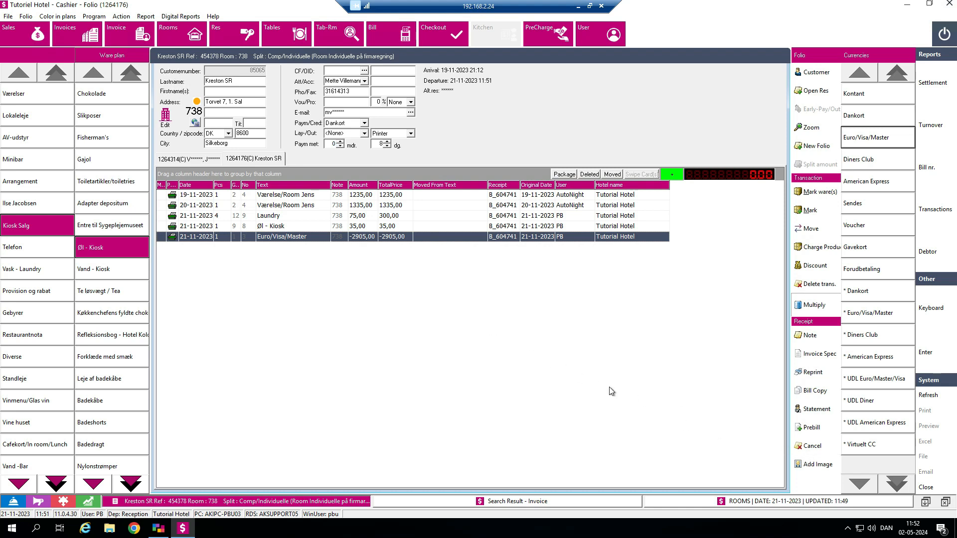
{"action": "left_click", "coordinate": [814, 447]}
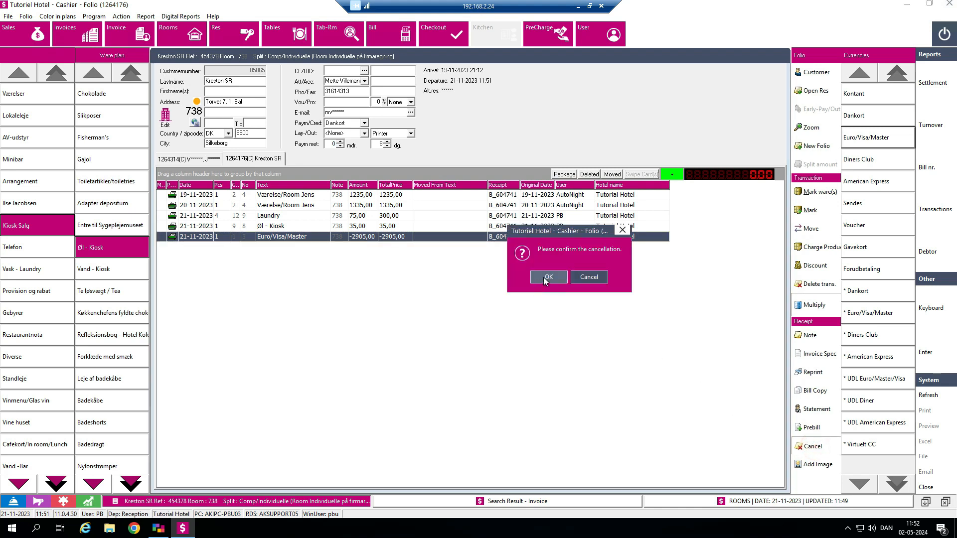
{"action": "left_click", "coordinate": [545, 278]}
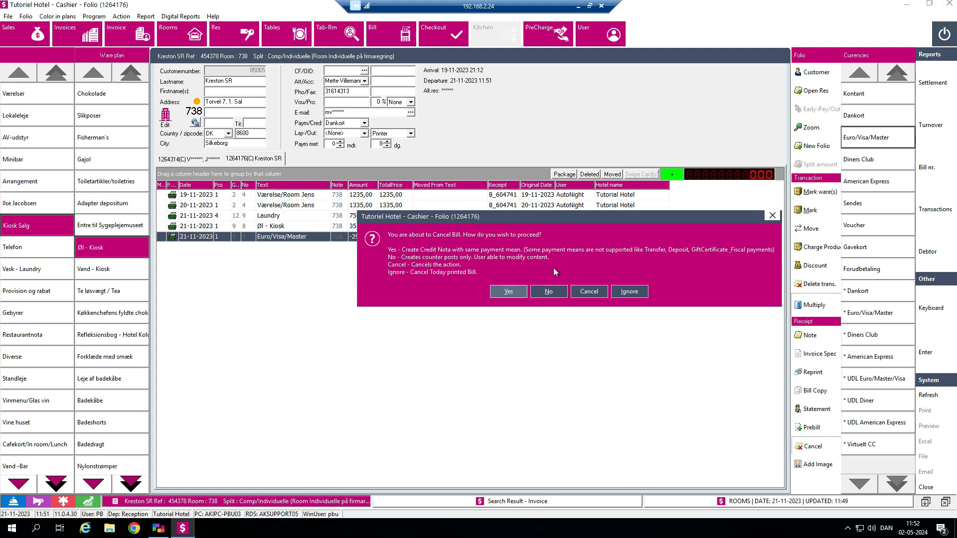
{"action": "left_click", "coordinate": [508, 291]}
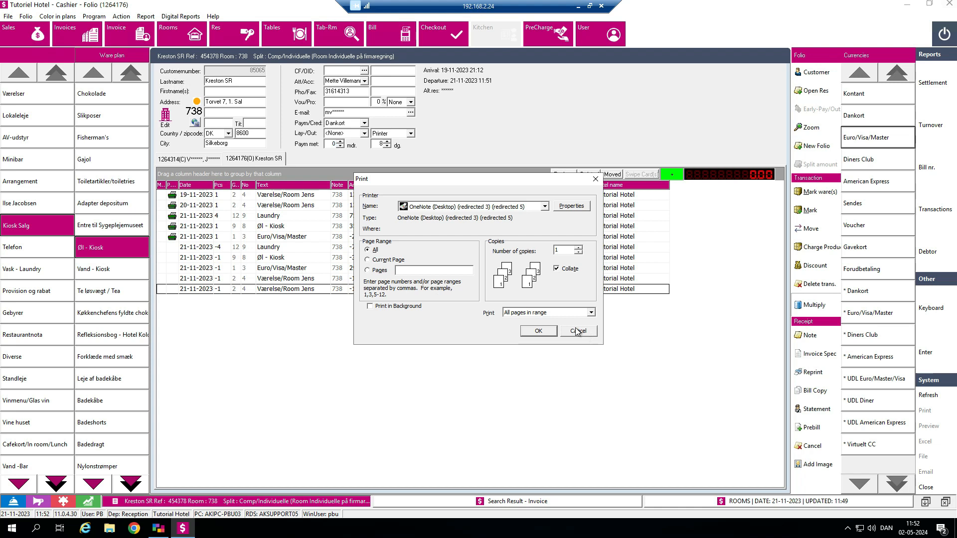
{"action": "left_click", "coordinate": [576, 329]}
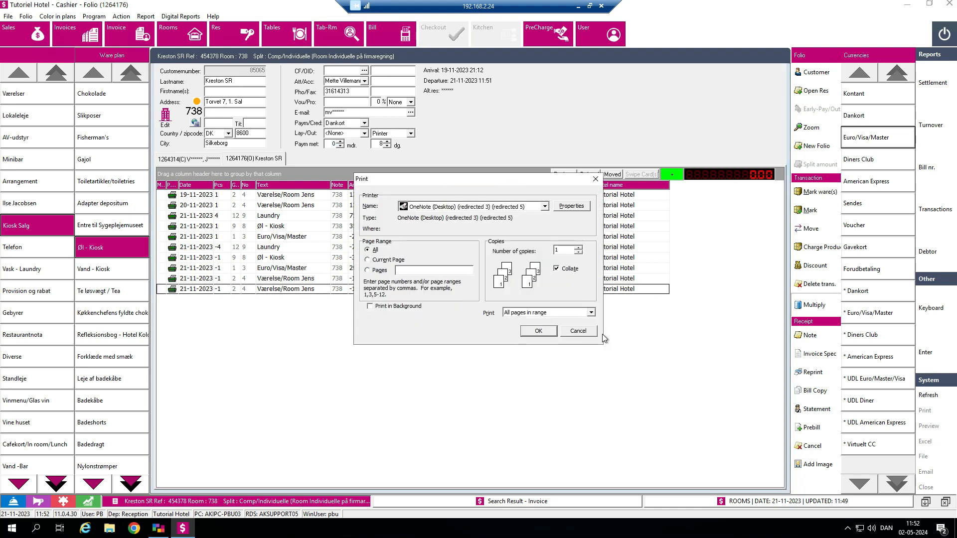
{"action": "left_click", "coordinate": [591, 334]}
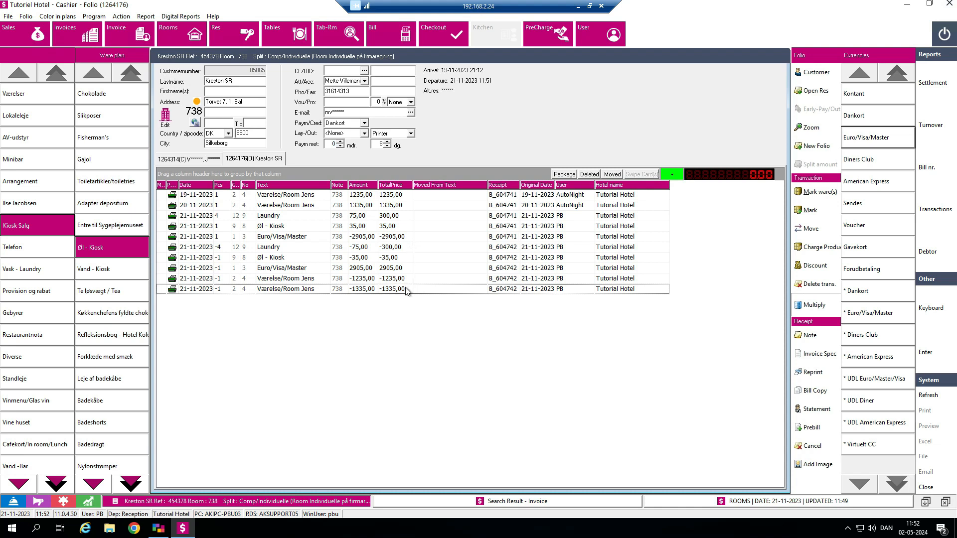
Step: Cancel the credit note containing the 2905,00 Euro/Visa/Master line, creating counter posts only so the content can be modified
{"action": "left_click", "coordinate": [410, 267]}
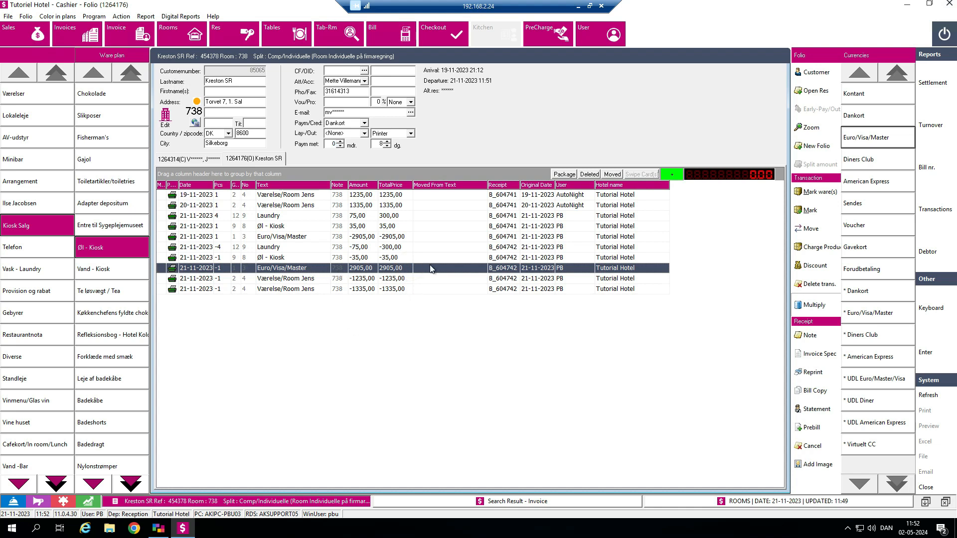
{"action": "left_click", "coordinate": [814, 446]}
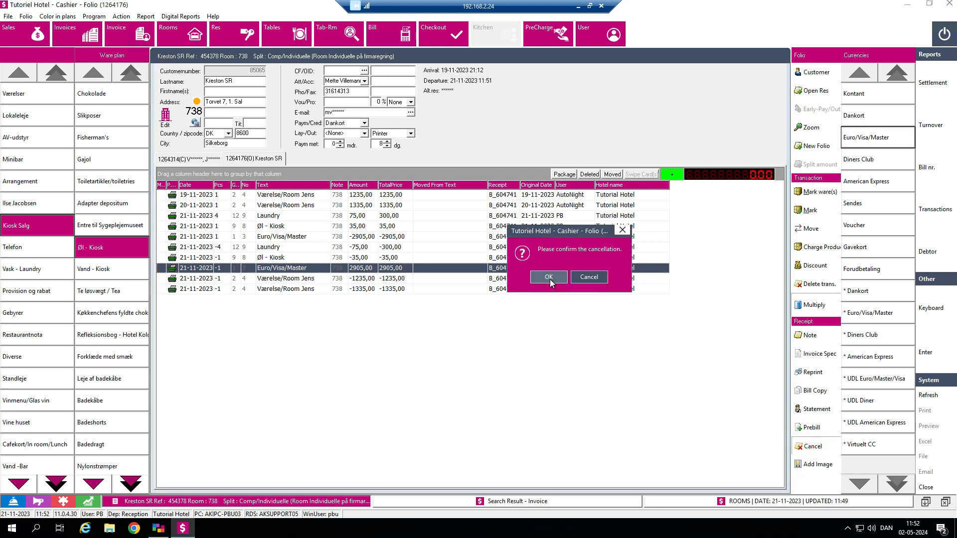
{"action": "left_click", "coordinate": [549, 277]}
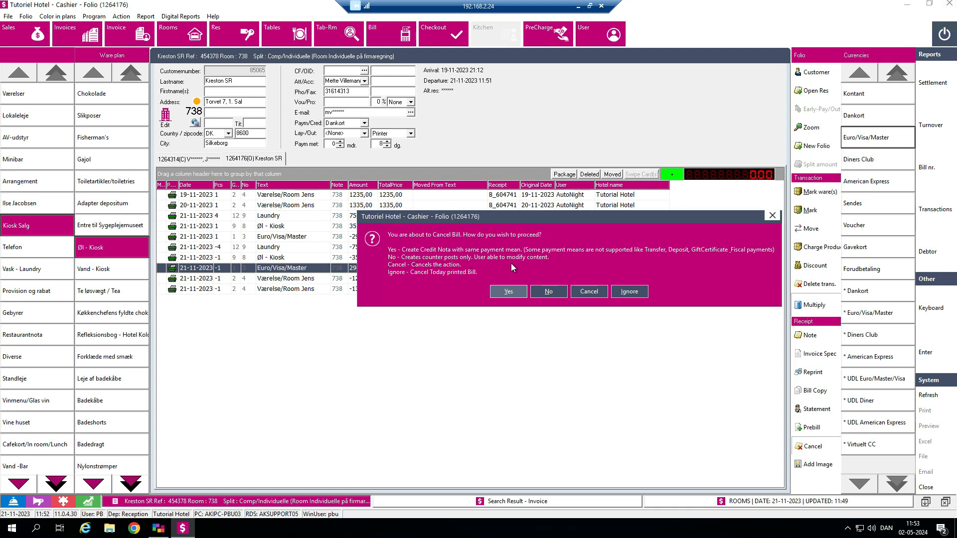
{"action": "left_click", "coordinate": [550, 293]}
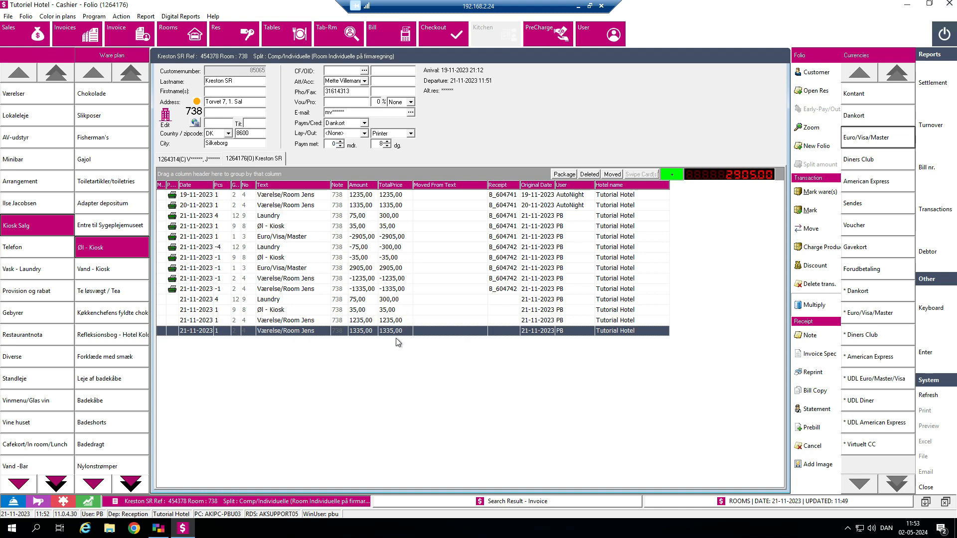
Step: Move the full unbilled Laundry and Øl - Kiosk lines from the company folio to the guest's private folio for room 738
{"action": "left_click", "coordinate": [309, 300]}
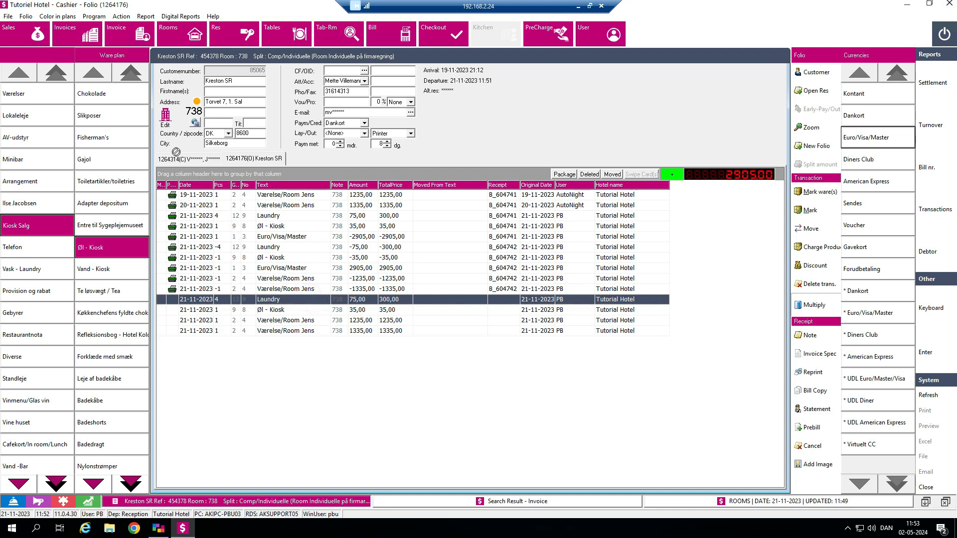
{"action": "left_click_drag", "start_coordinate": [187, 156], "coordinate": [188, 157]}
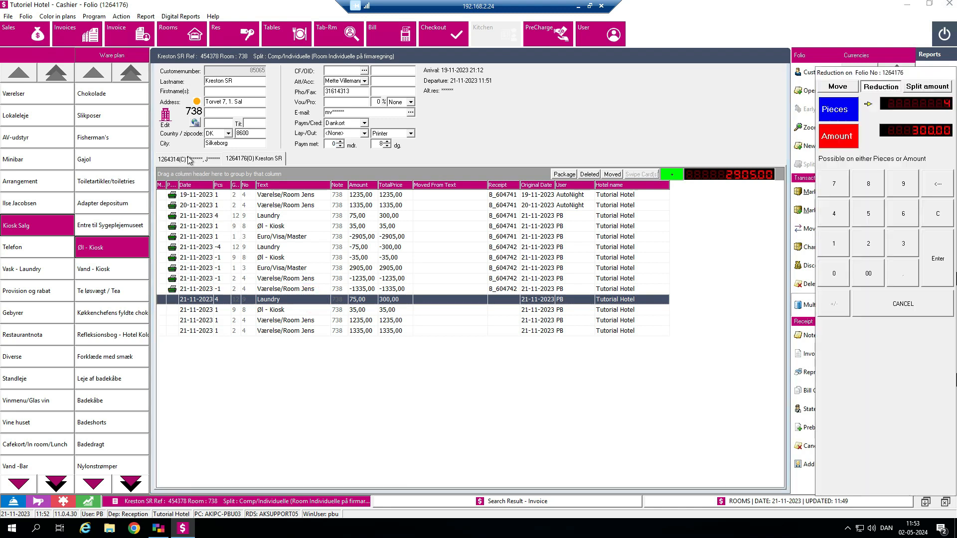
{"action": "left_click", "coordinate": [930, 251]}
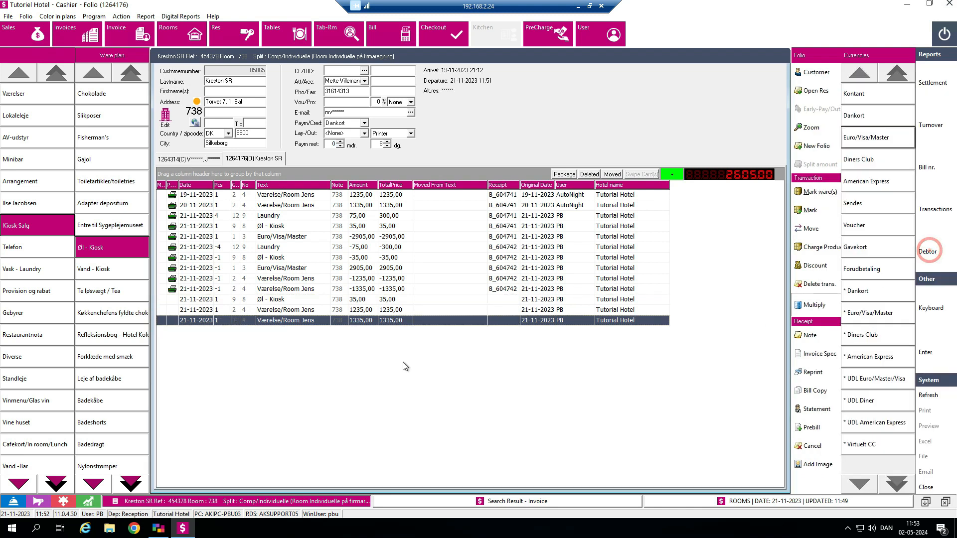
{"action": "double_click", "coordinate": [260, 301]}
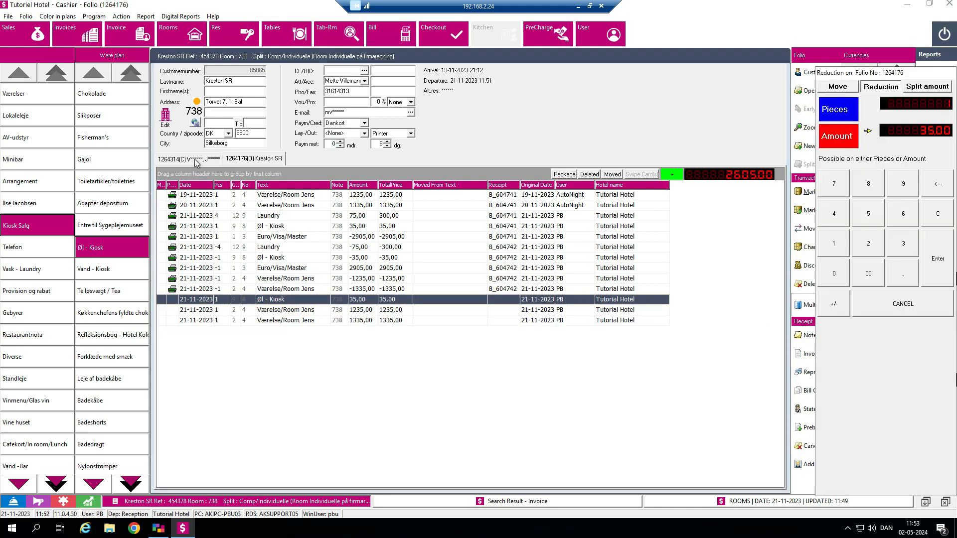
{"action": "left_click", "coordinate": [934, 263]}
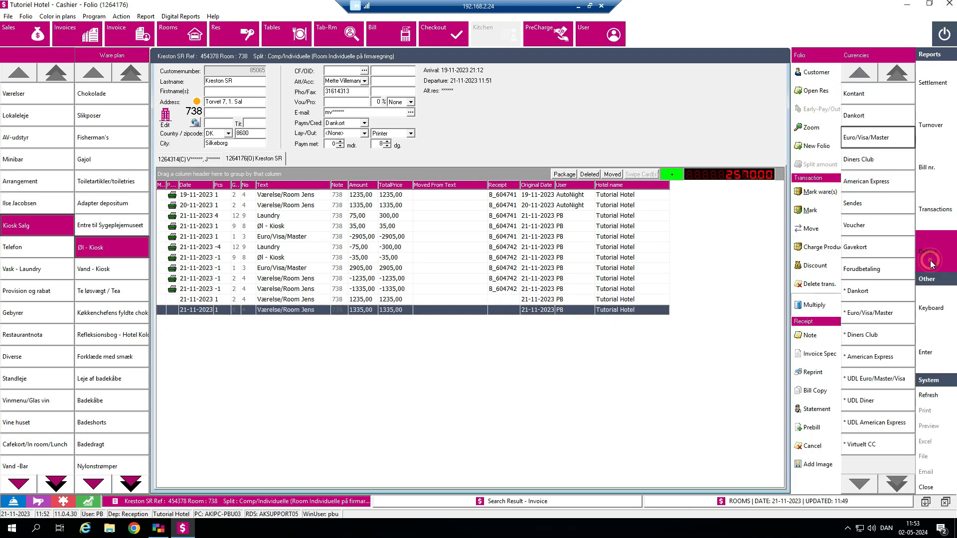
Step: Set the company folio to No Output, pay its full balance of 2570,00 with Euro/Visa/Master and check it out
{"action": "left_click", "coordinate": [412, 134]}
{"action": "left_click", "coordinate": [401, 150]}
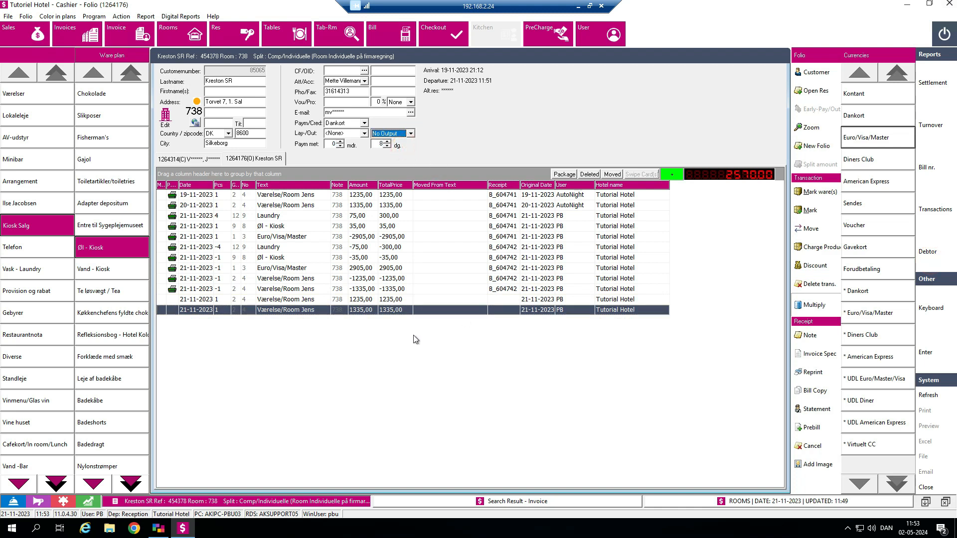
{"action": "left_click", "coordinate": [873, 138]}
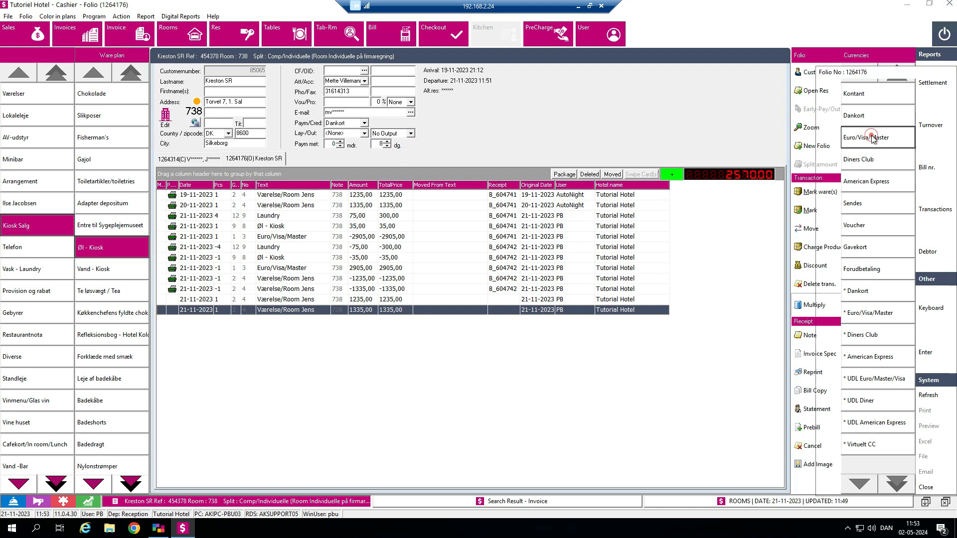
{"action": "left_click", "coordinate": [940, 248]}
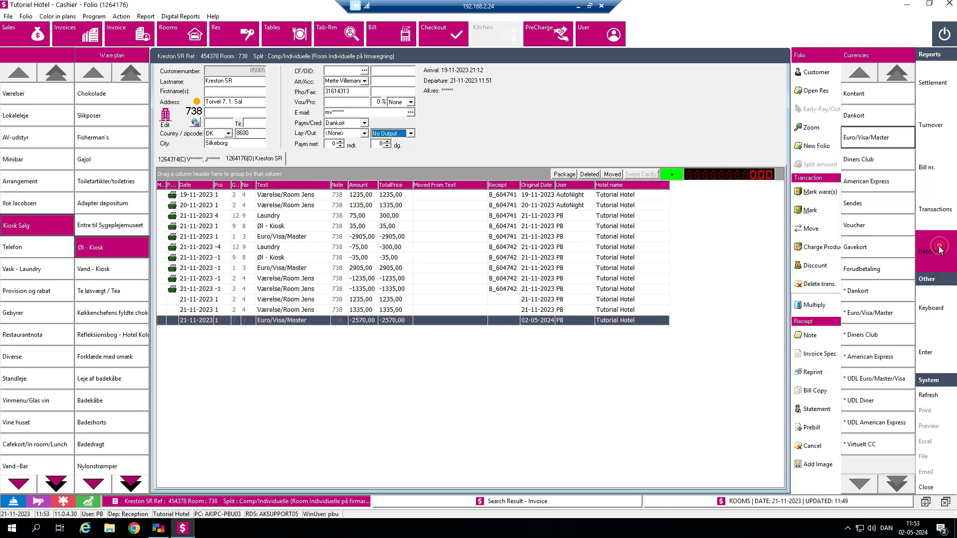
{"action": "left_click", "coordinate": [445, 35]}
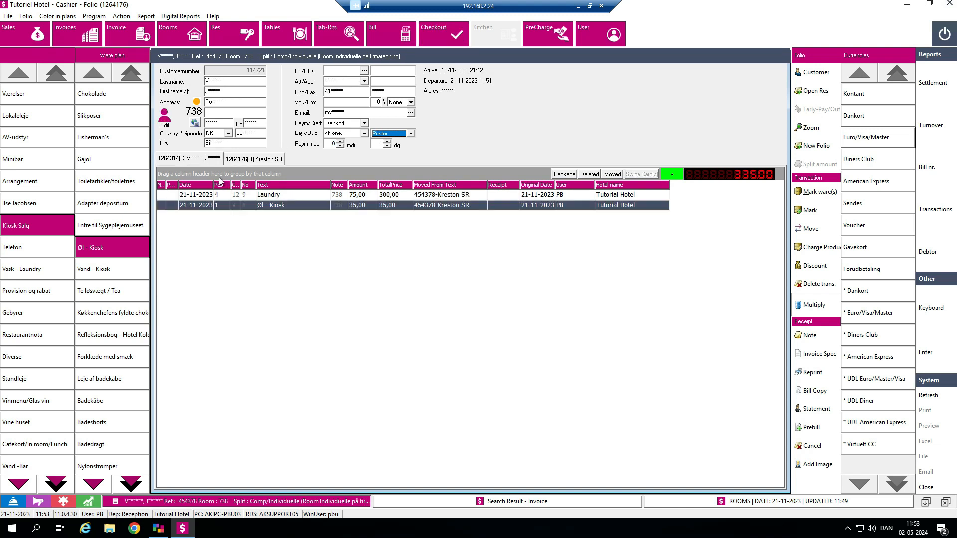
Step: Set the guest's private folio to No Output and delete its Øl - Kiosk line with the reason Fejlpostering
{"action": "left_click", "coordinate": [412, 134]}
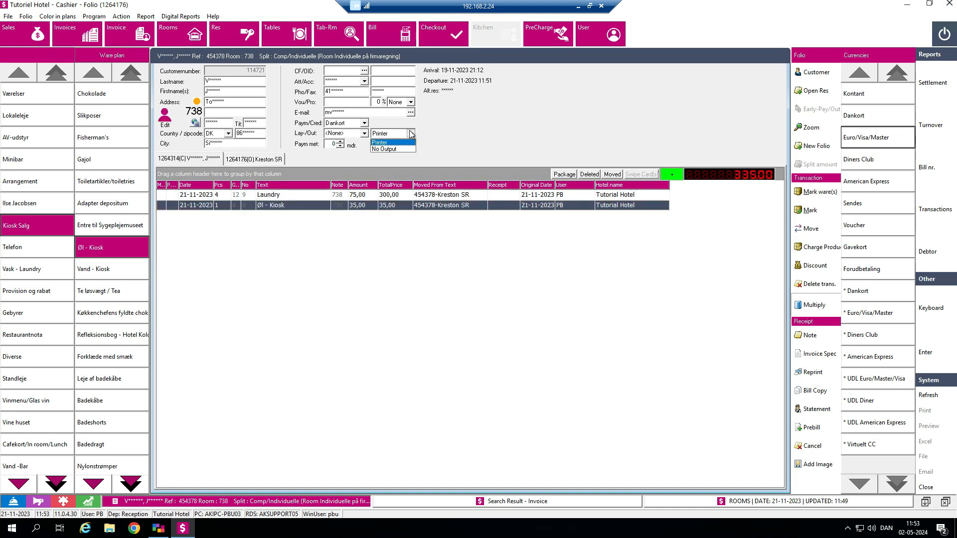
{"action": "left_click", "coordinate": [401, 149]}
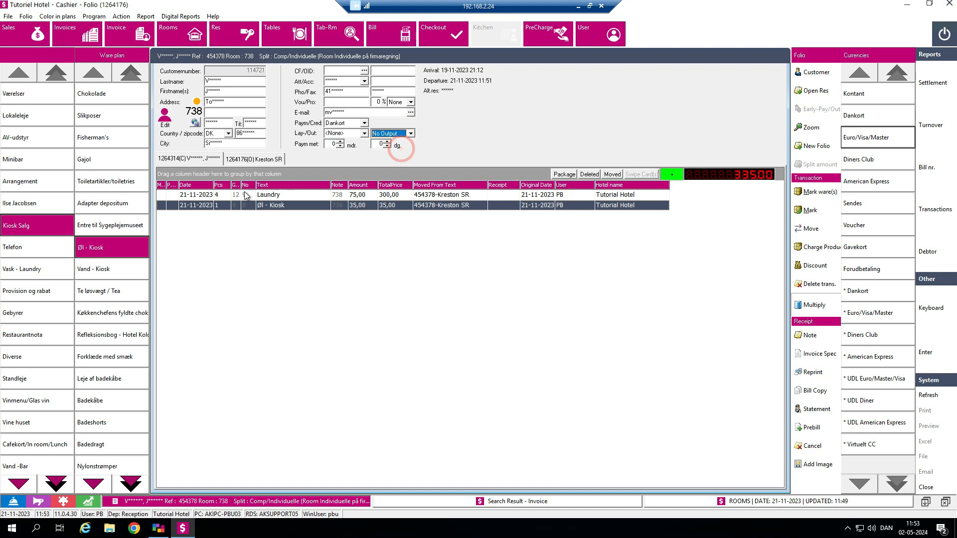
{"action": "left_click", "coordinate": [310, 207]}
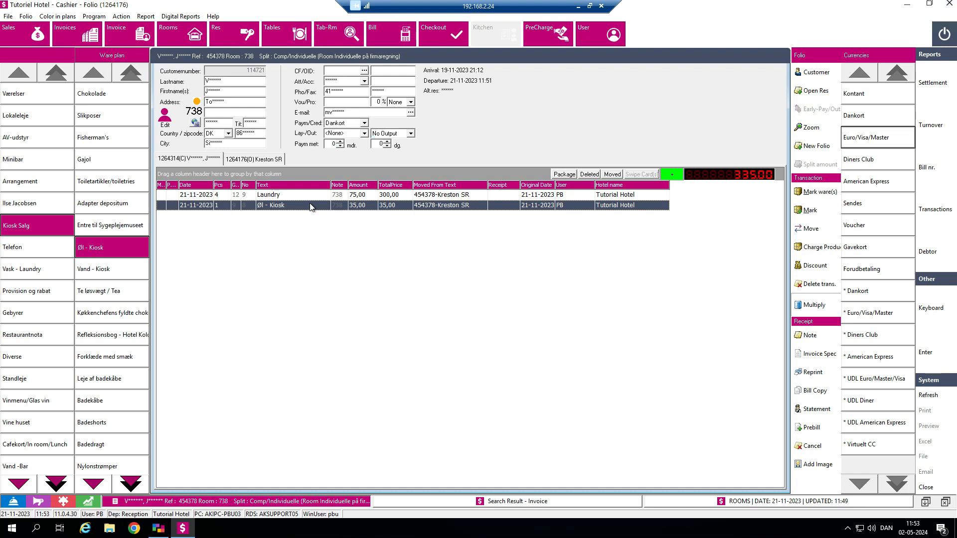
{"action": "left_click", "coordinate": [816, 283]}
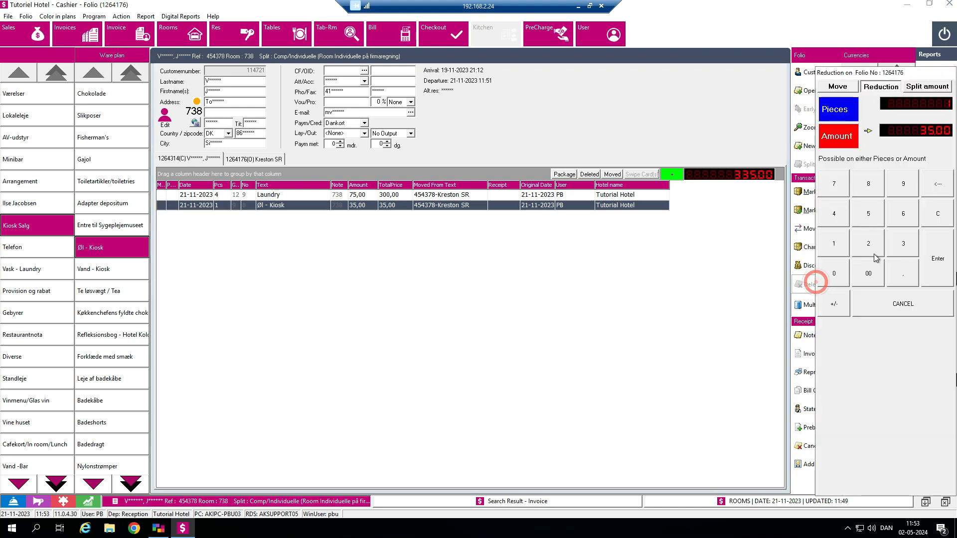
{"action": "left_click", "coordinate": [929, 257]}
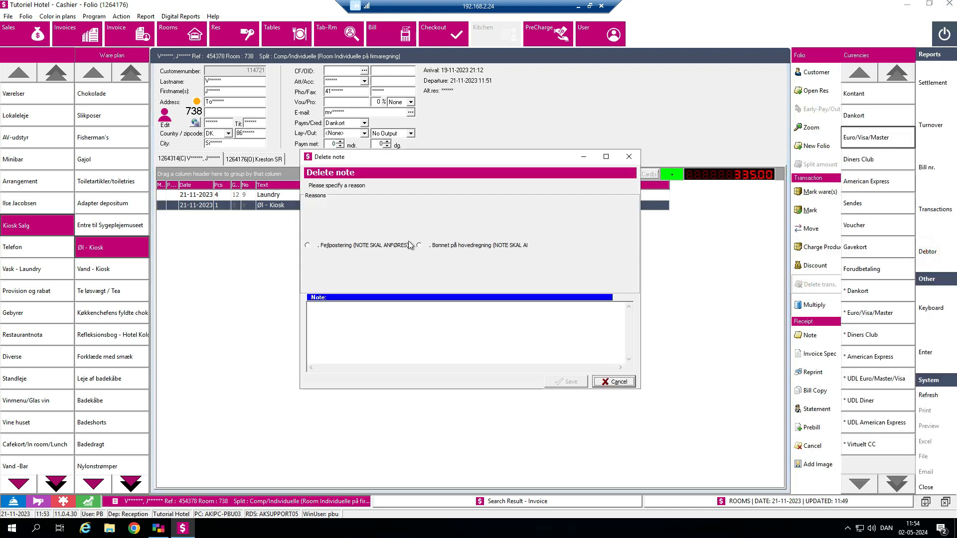
{"action": "left_click", "coordinate": [306, 246]}
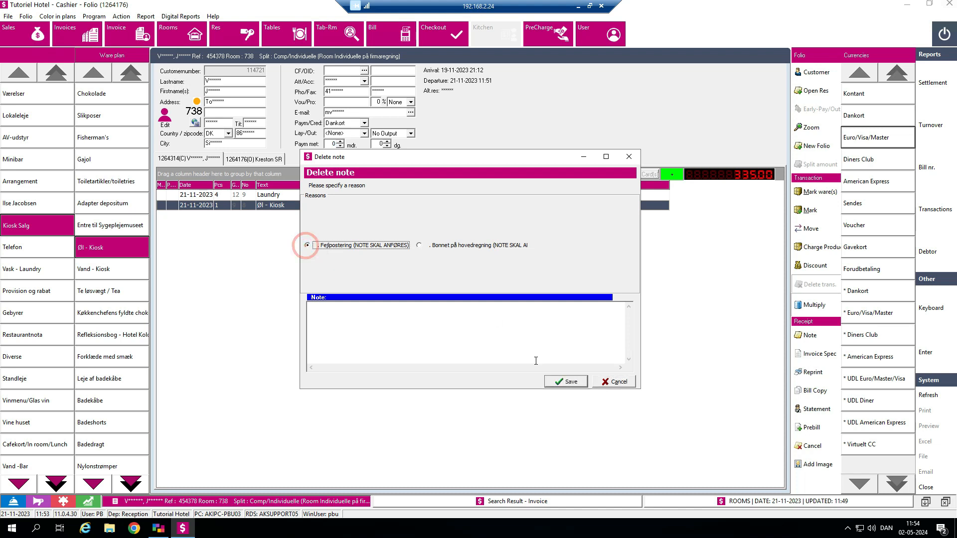
{"action": "left_click", "coordinate": [580, 384]}
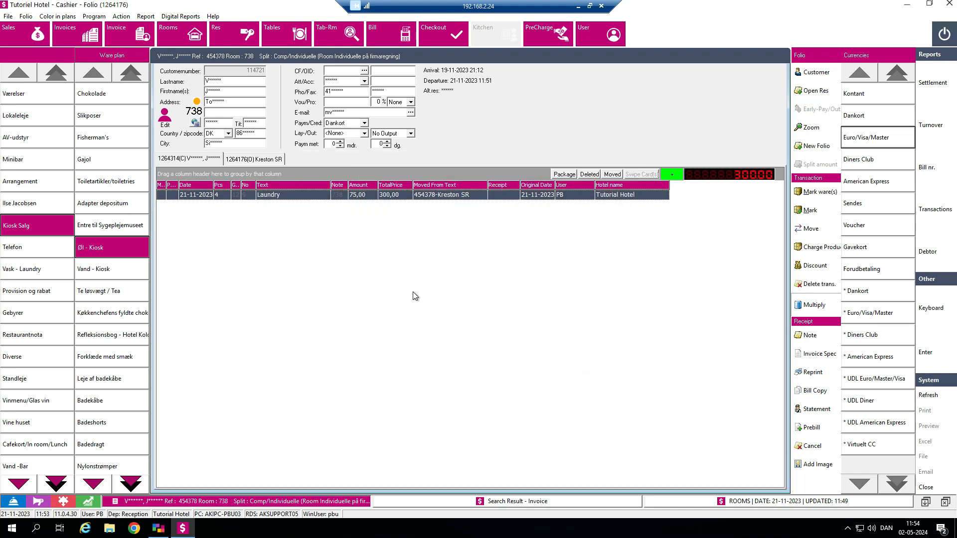
Step: Post two Øl - Kiosk items at 35,00 on the guest's private folio and pay the full 370,00 balance with Kontant
{"action": "left_click", "coordinate": [117, 254]}
{"action": "type", "text": "2"}
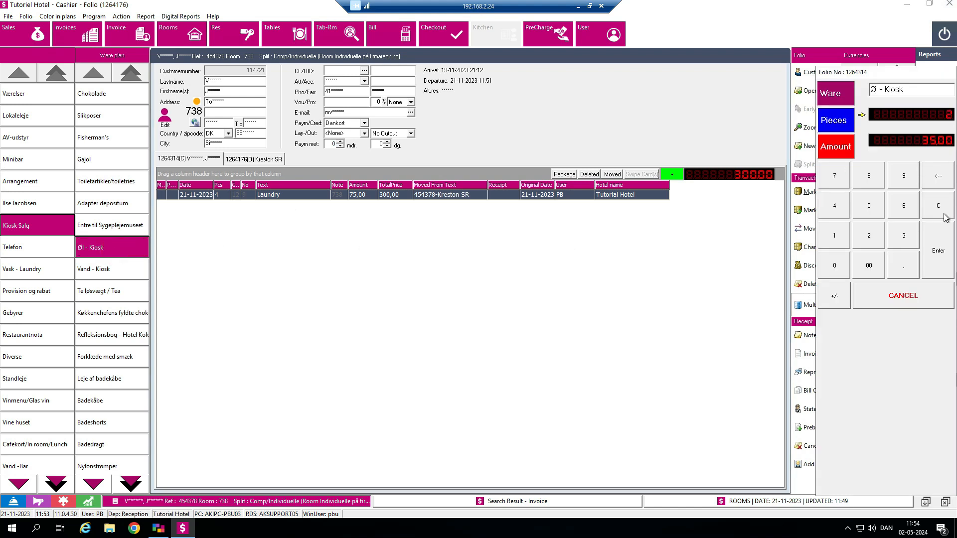
{"action": "left_click", "coordinate": [941, 264]}
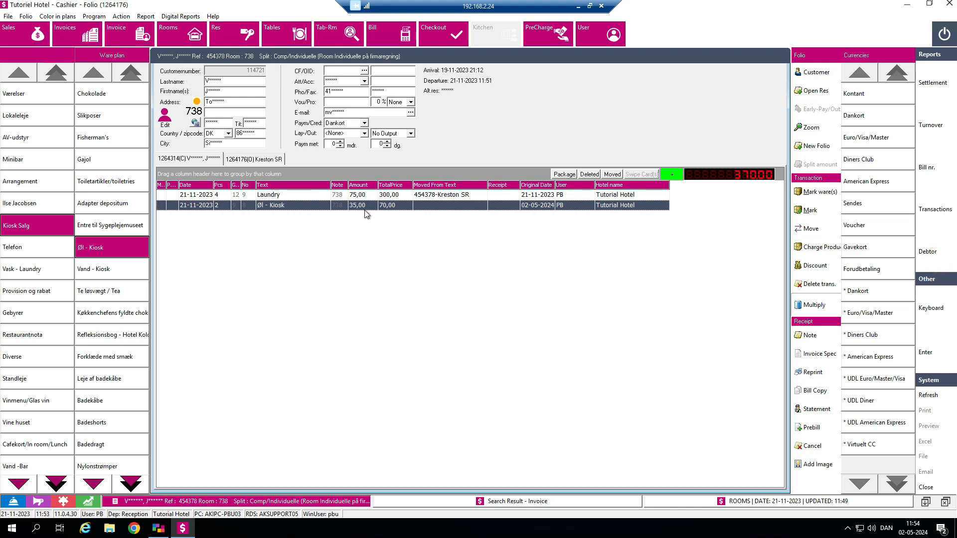
{"action": "left_click", "coordinate": [871, 96]}
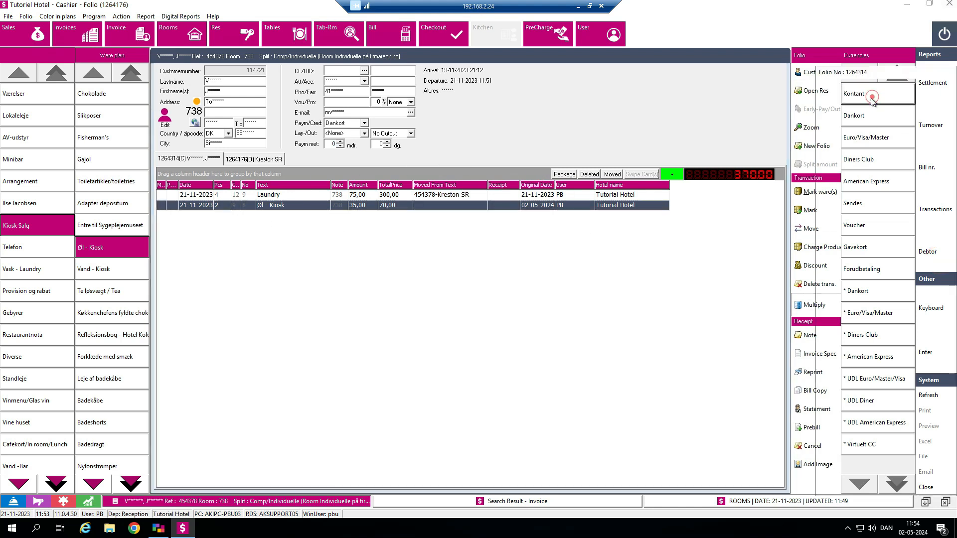
{"action": "left_click", "coordinate": [945, 254]}
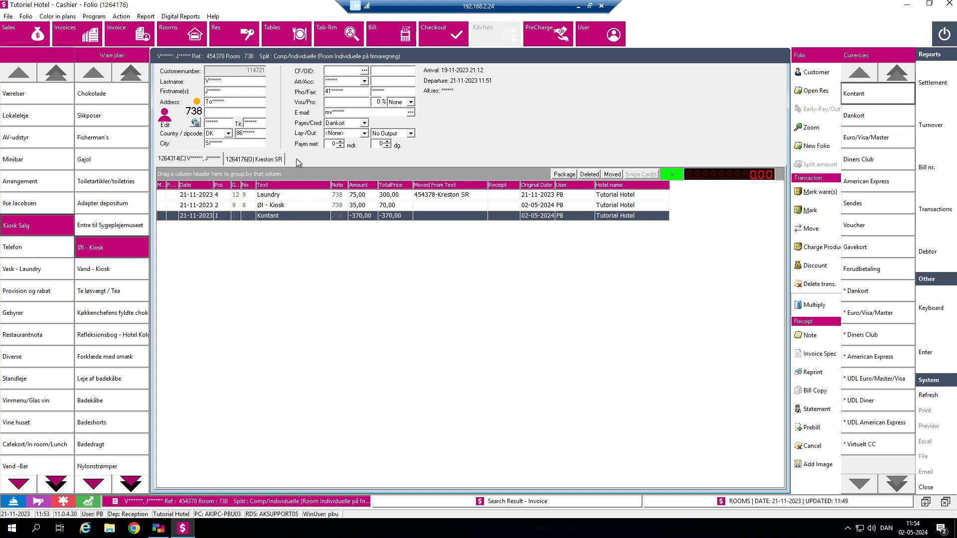
Step: Check out the guest's paid private folio for room 738
{"action": "left_click", "coordinate": [447, 34]}
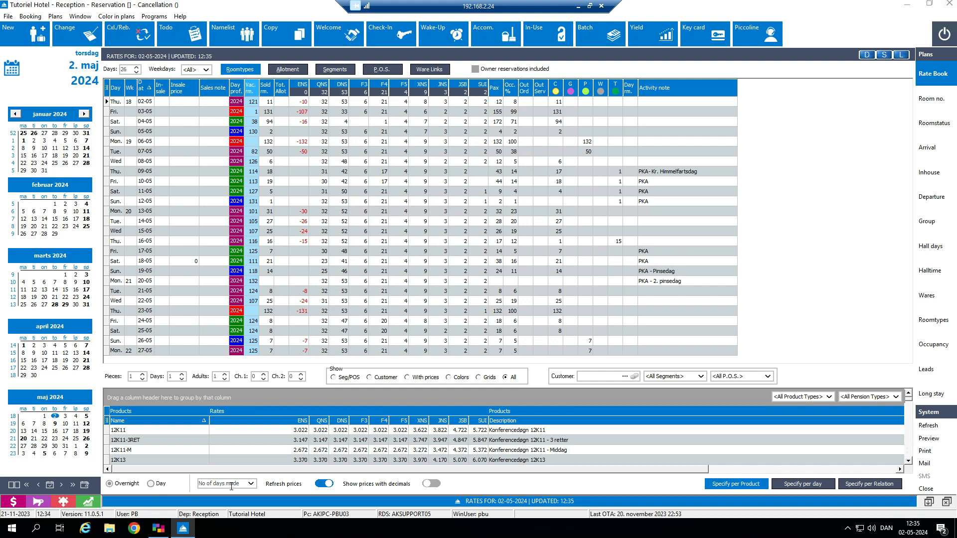
Step: Choose No of days mode for the rate book, show 14 days and save the layout
{"action": "left_click", "coordinate": [251, 484]}
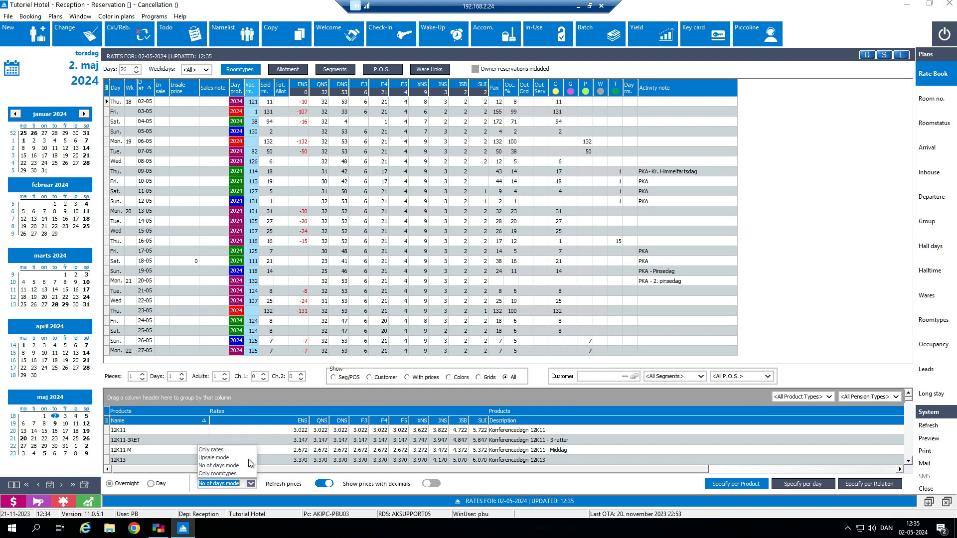
{"action": "left_click", "coordinate": [241, 466]}
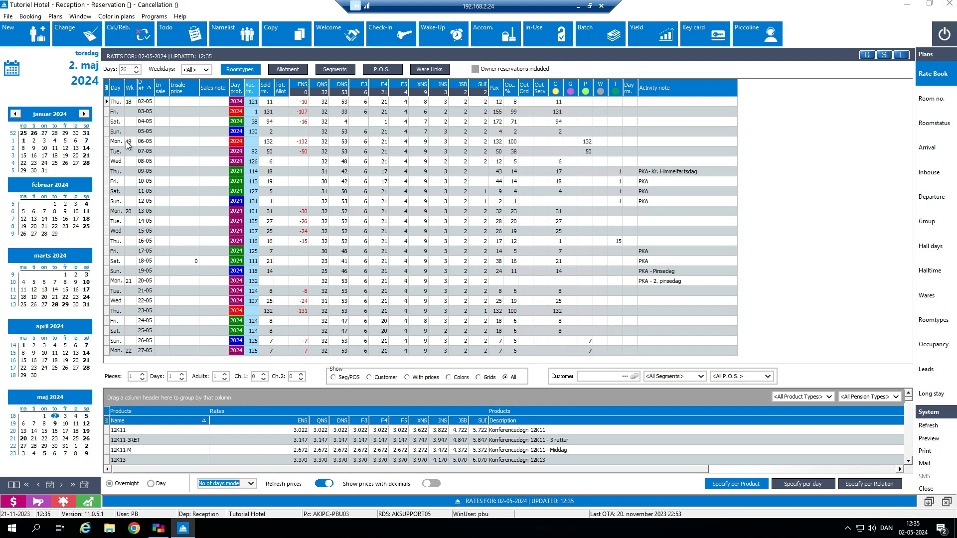
{"action": "left_click", "coordinate": [126, 69]}
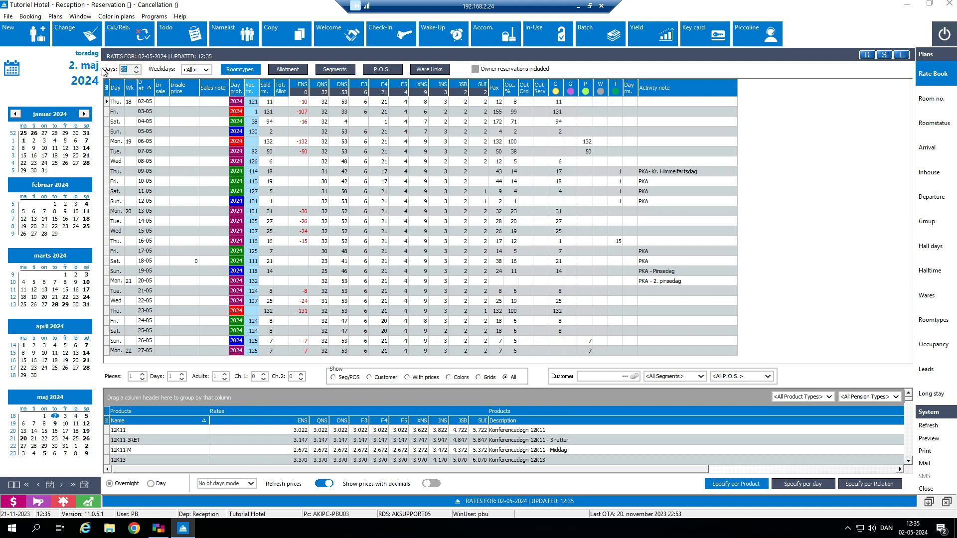
{"action": "type", "text": "14"}
{"action": "left_click", "coordinate": [824, 187]}
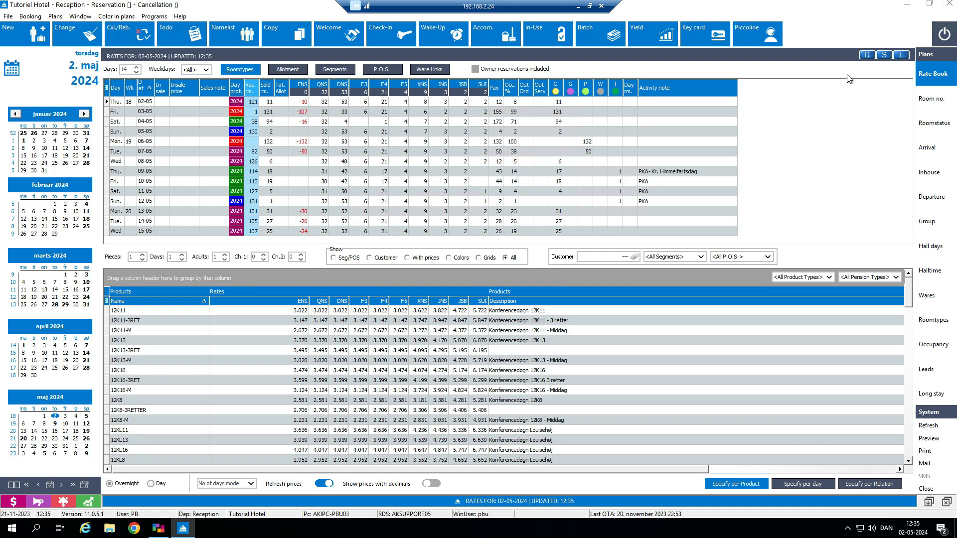
{"action": "left_click", "coordinate": [885, 55]}
Step: View the rate book in Upsale mode, followed by the Only rates display
{"action": "left_click", "coordinate": [251, 484]}
{"action": "left_click", "coordinate": [251, 486]}
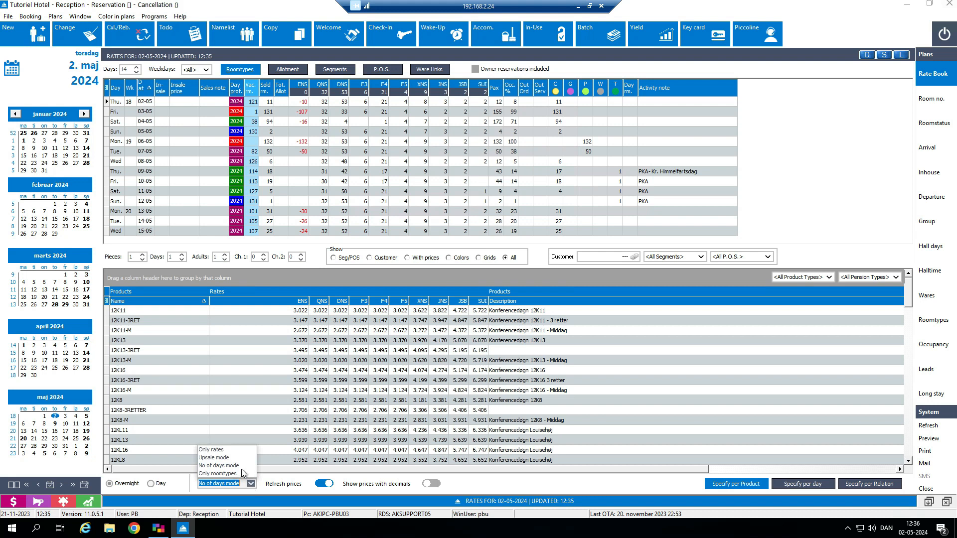
{"action": "left_click", "coordinate": [233, 457]}
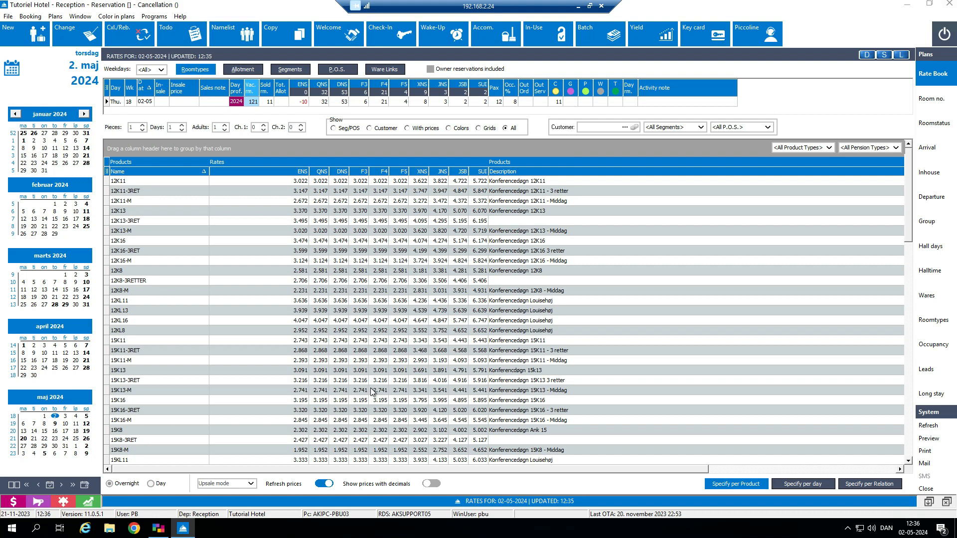
{"action": "left_click", "coordinate": [252, 484]}
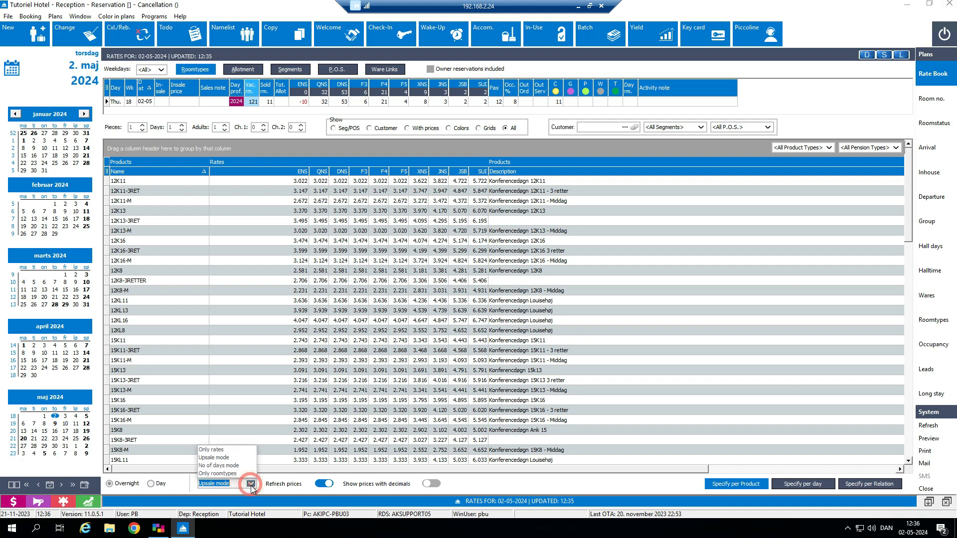
{"action": "left_click", "coordinate": [232, 449]}
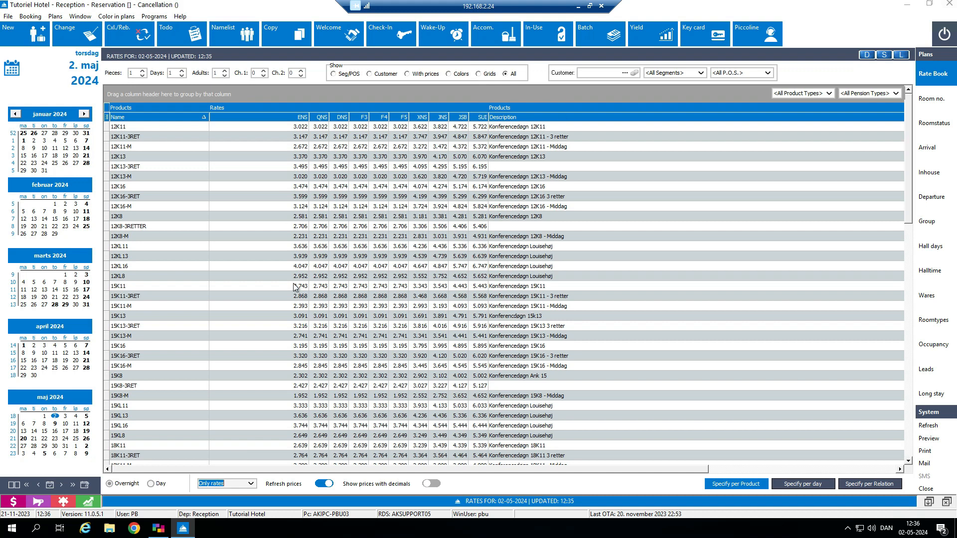
Step: View the rate book with Only roomtypes and return it to No of days mode
{"action": "left_click", "coordinate": [252, 483]}
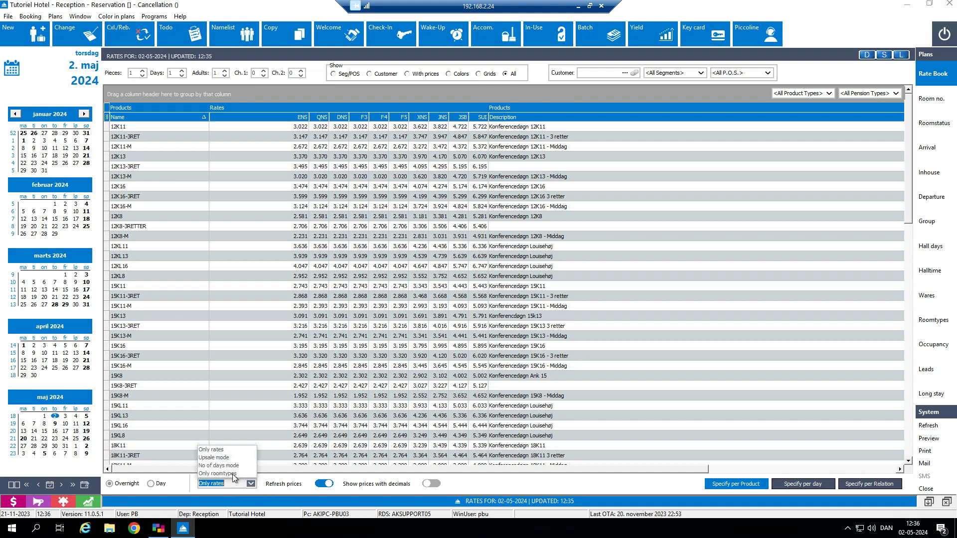
{"action": "left_click", "coordinate": [217, 474]}
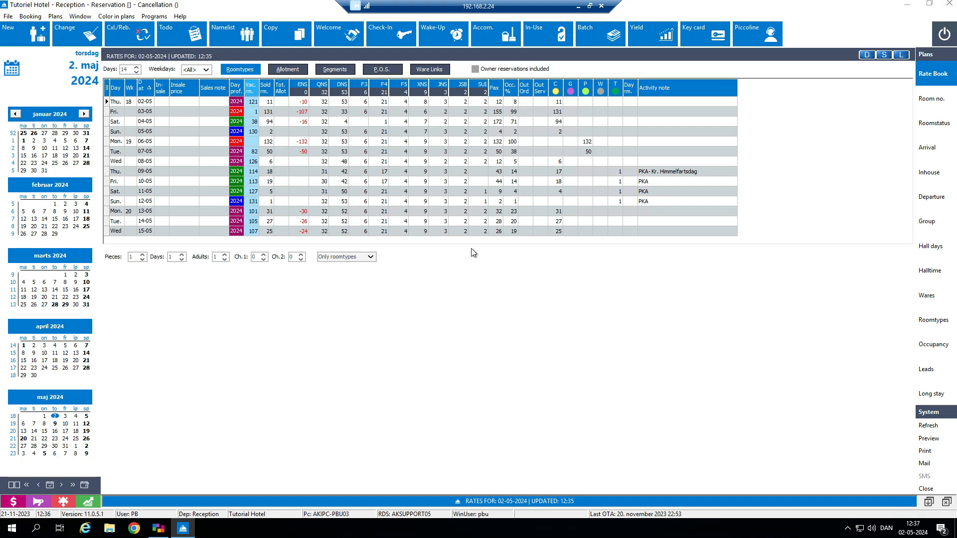
{"action": "left_click", "coordinate": [370, 258]}
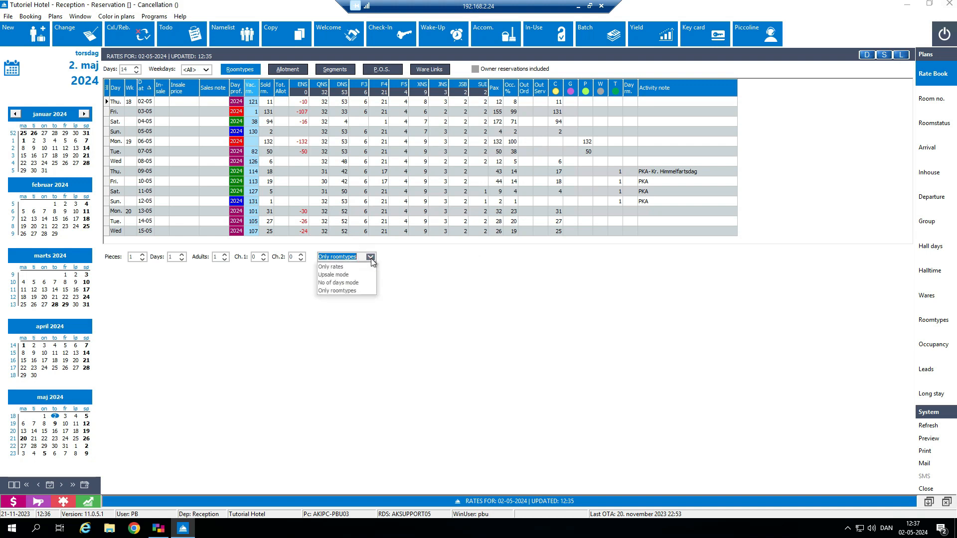
{"action": "left_click", "coordinate": [361, 282]}
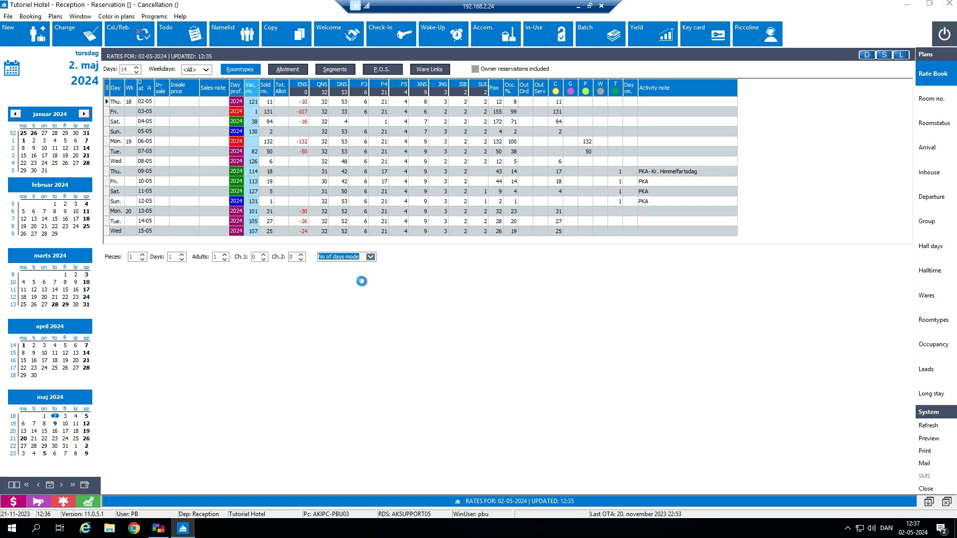